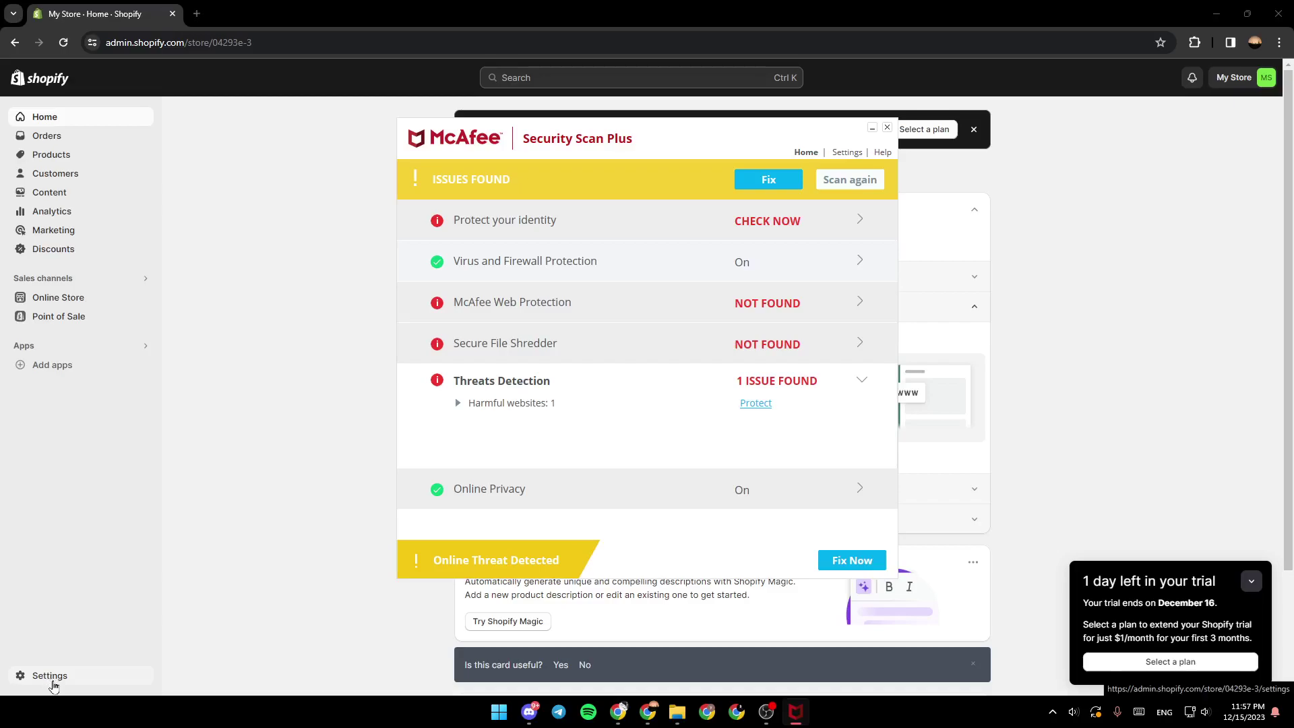
- Go to the store Settings and into Shipping and delivery
click(54, 686)
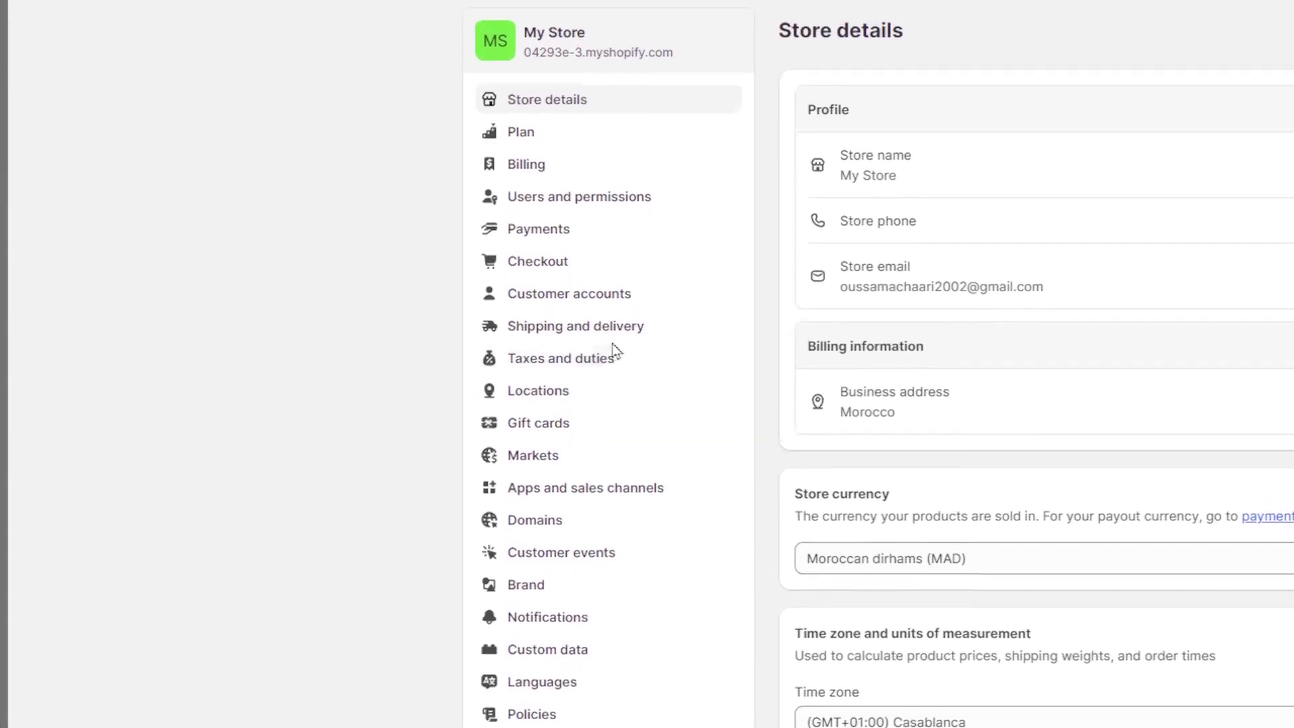
click(607, 327)
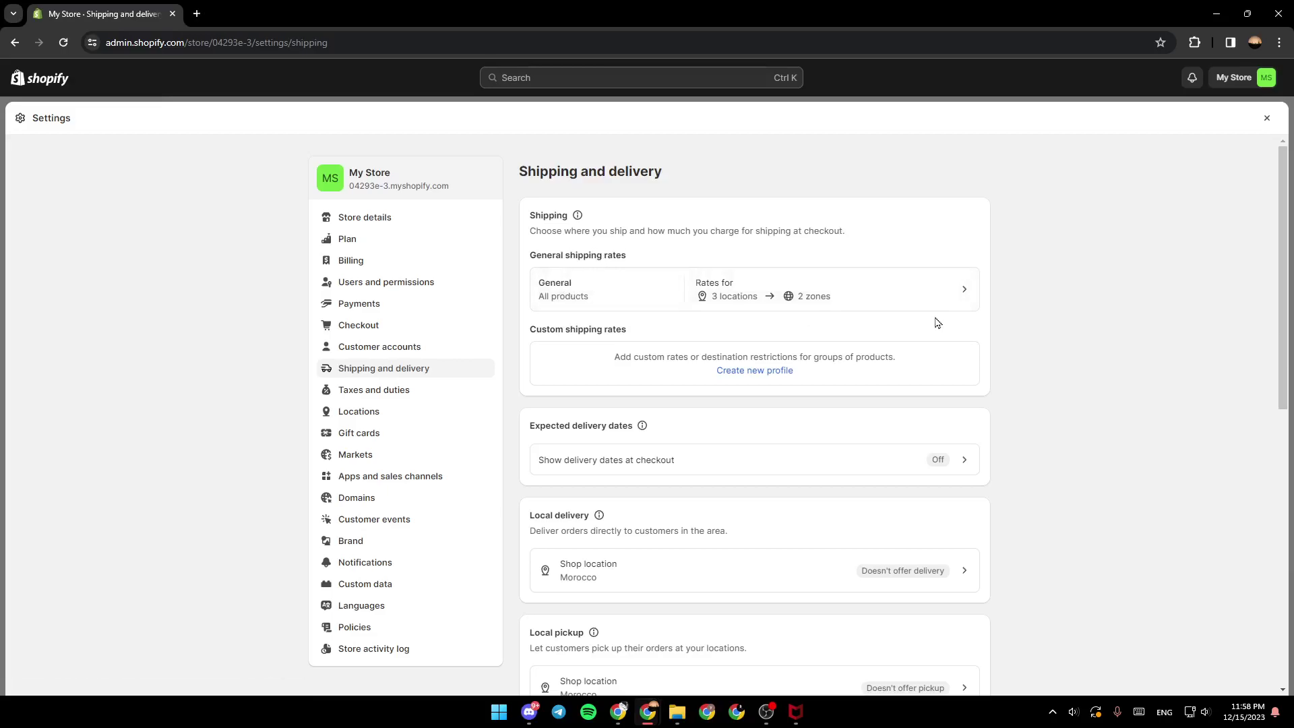
- Enter the General shipping profile and locate the International zone with its MAD 200.00 Standard rate
click(971, 302)
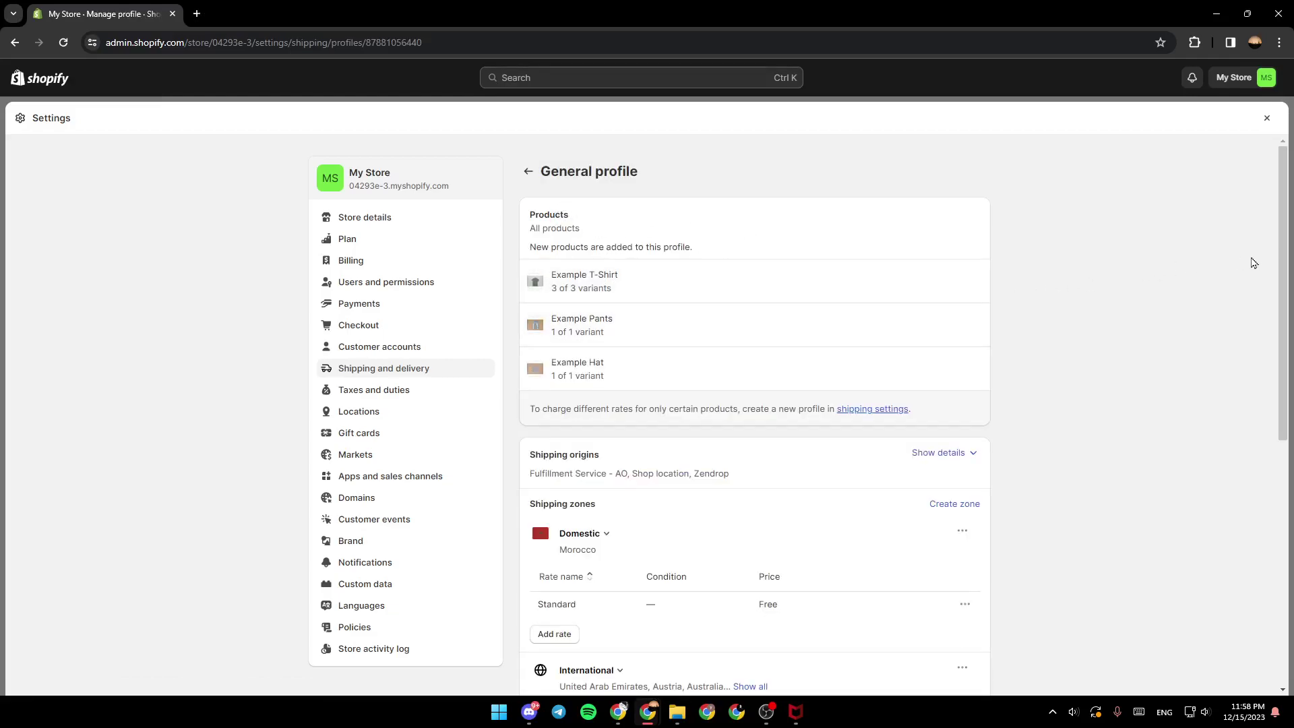
drag(1283, 261, 1276, 359)
scroll(936, 274, down, 1)
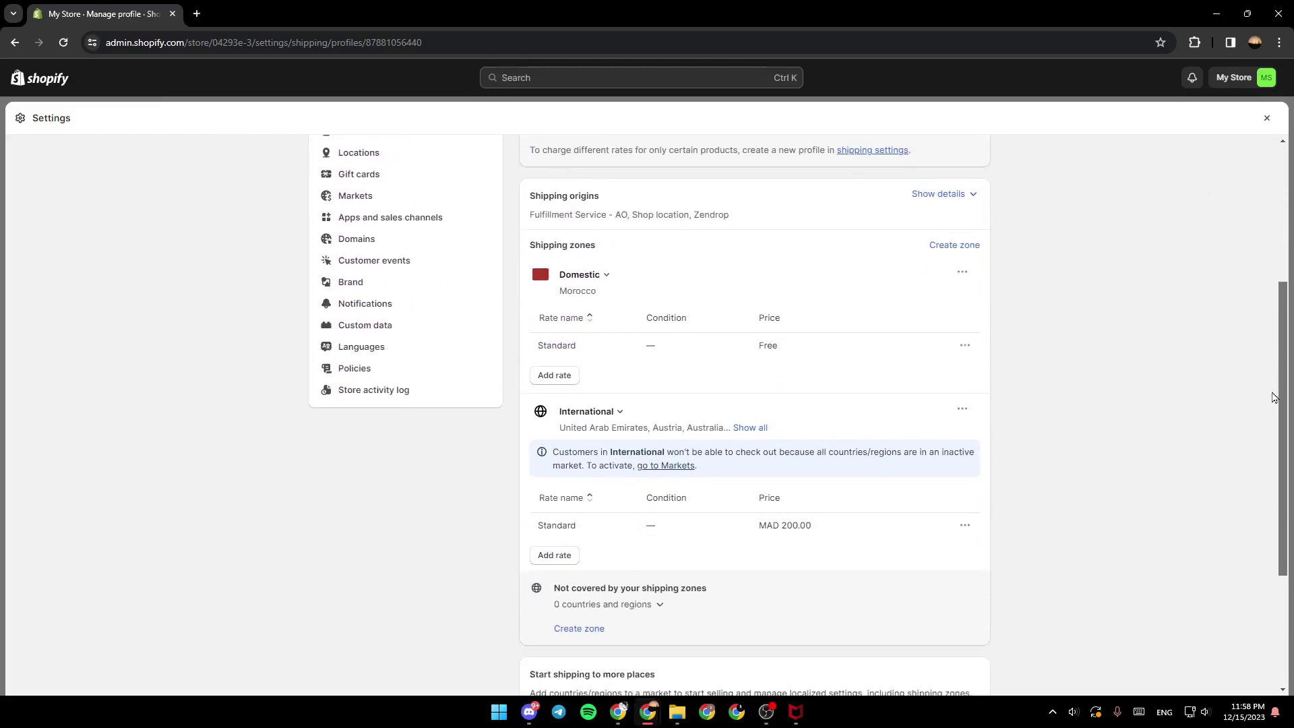
scroll(935, 274, up, 2)
scroll(936, 275, down, 2)
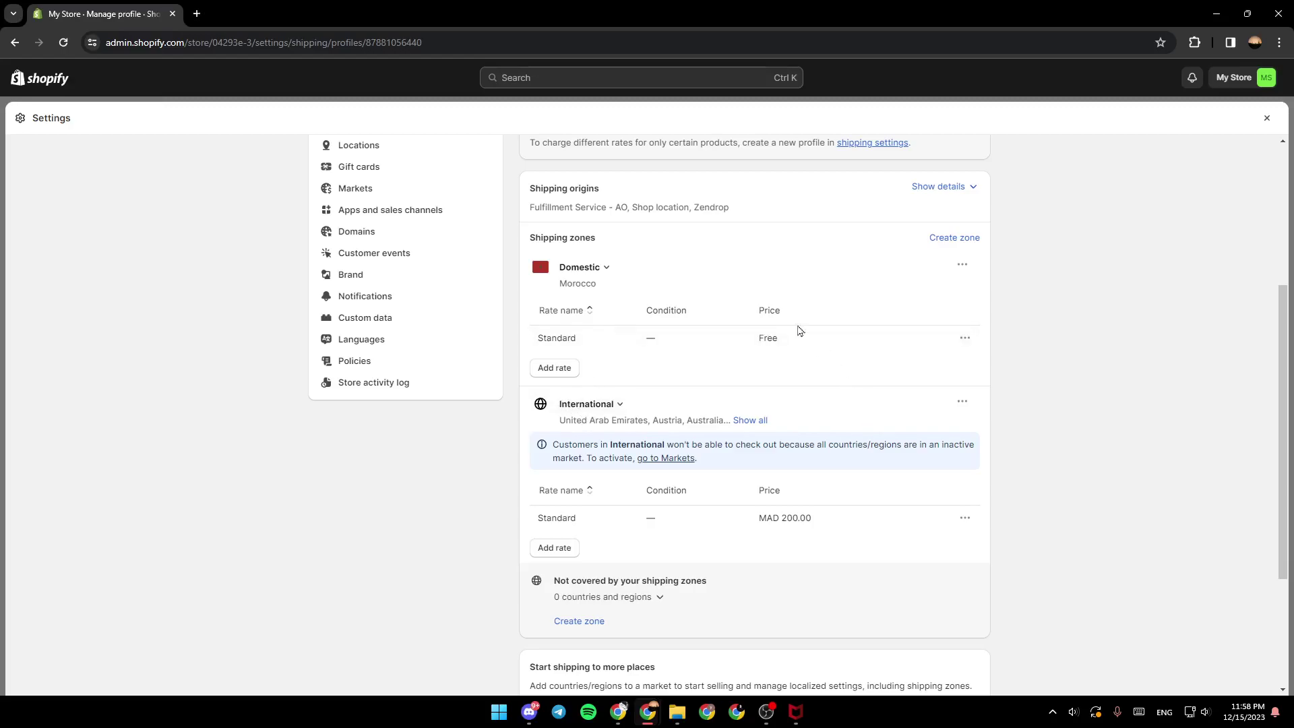
middle_click(1160, 344)
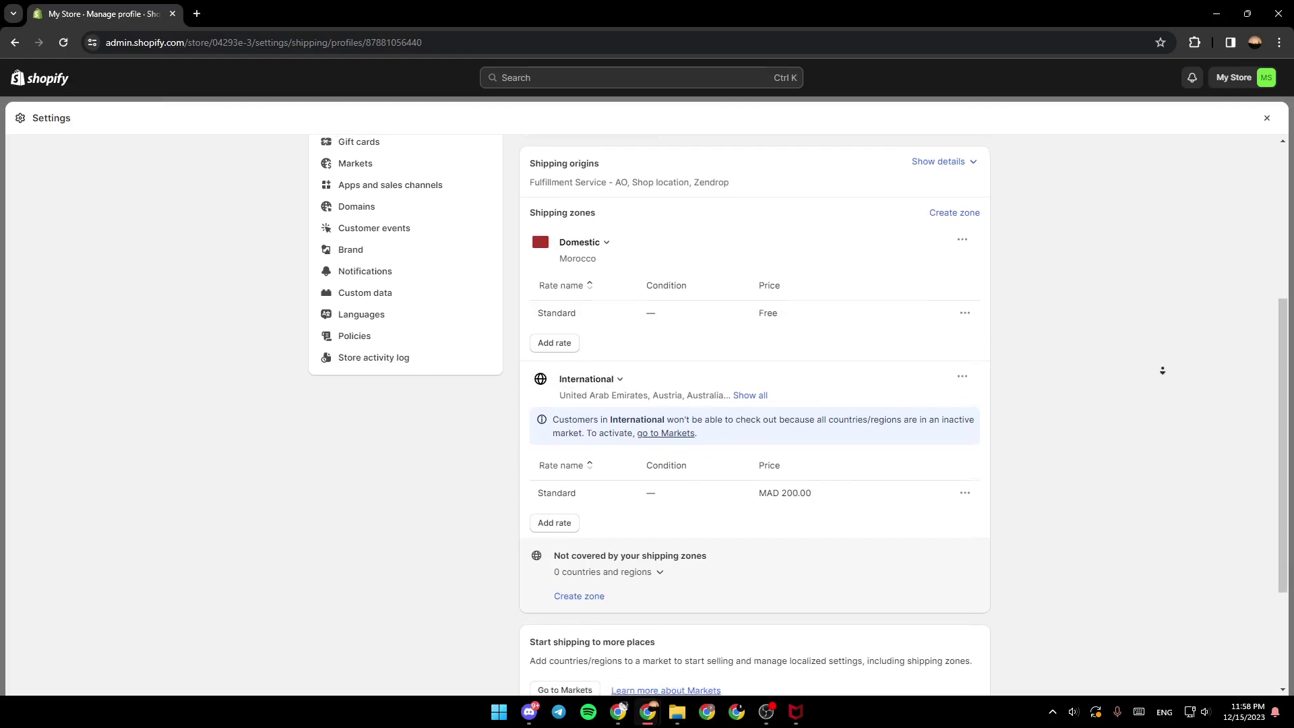
middle_click(1165, 376)
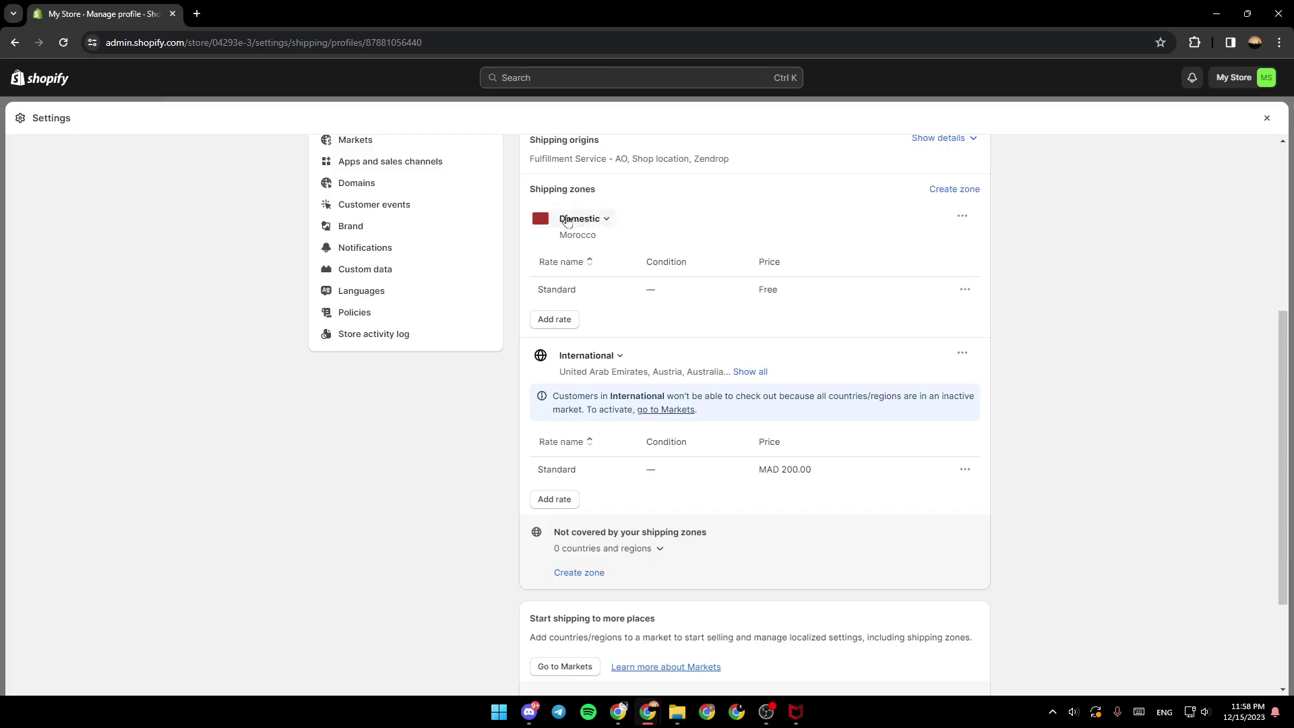
scroll(1144, 350, down, 1)
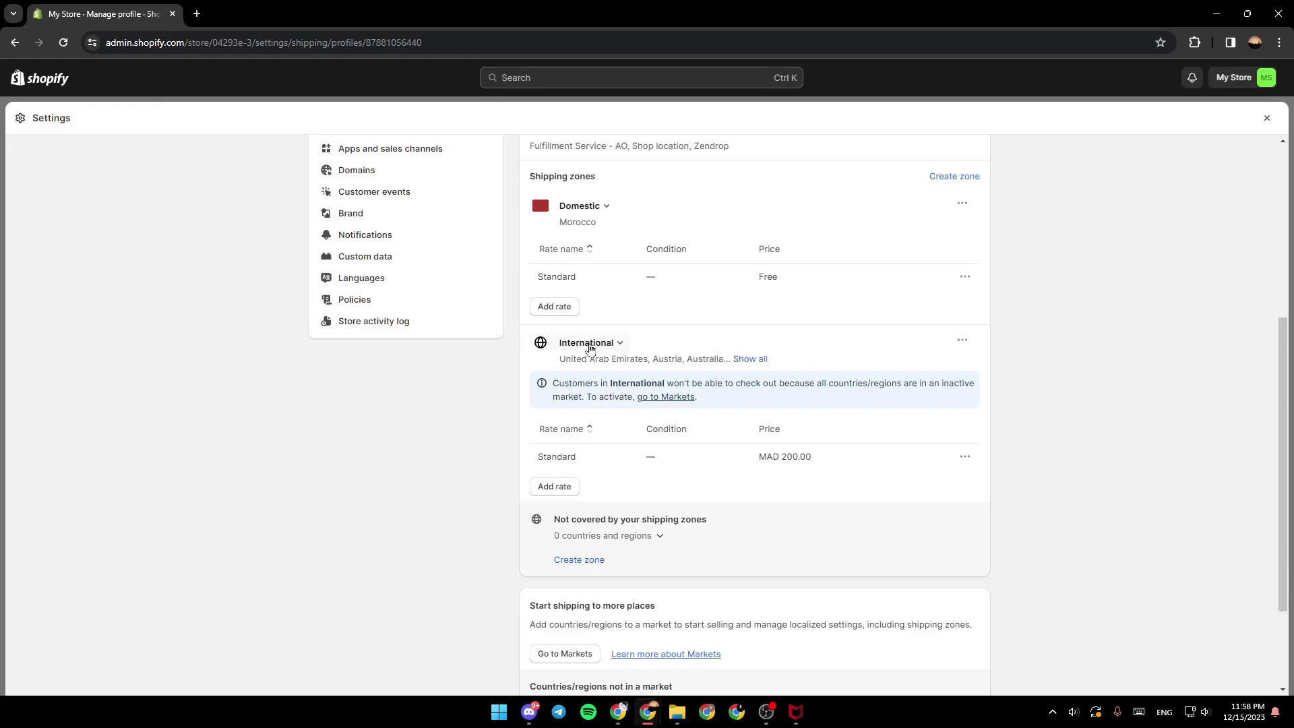
click(592, 348)
click(591, 348)
- Edit the International Standard rate's price to 0 so it becomes Free, confirming with Done
click(966, 457)
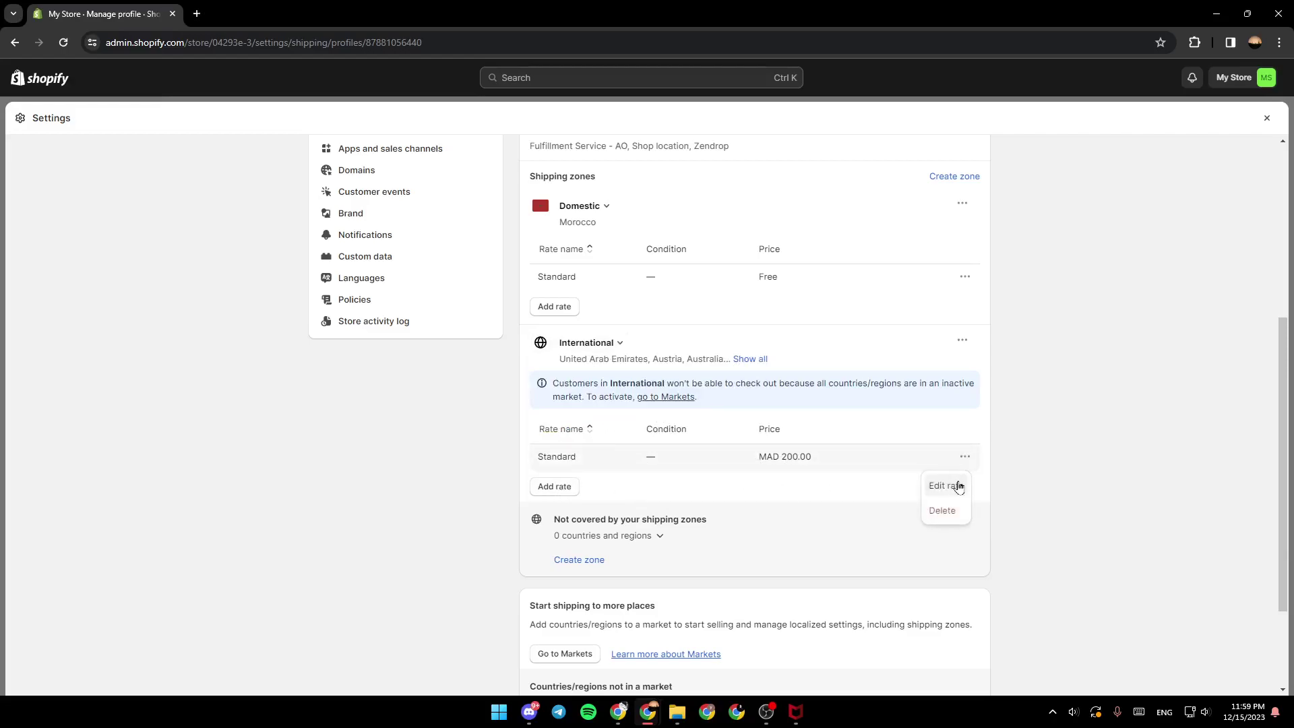
click(959, 486)
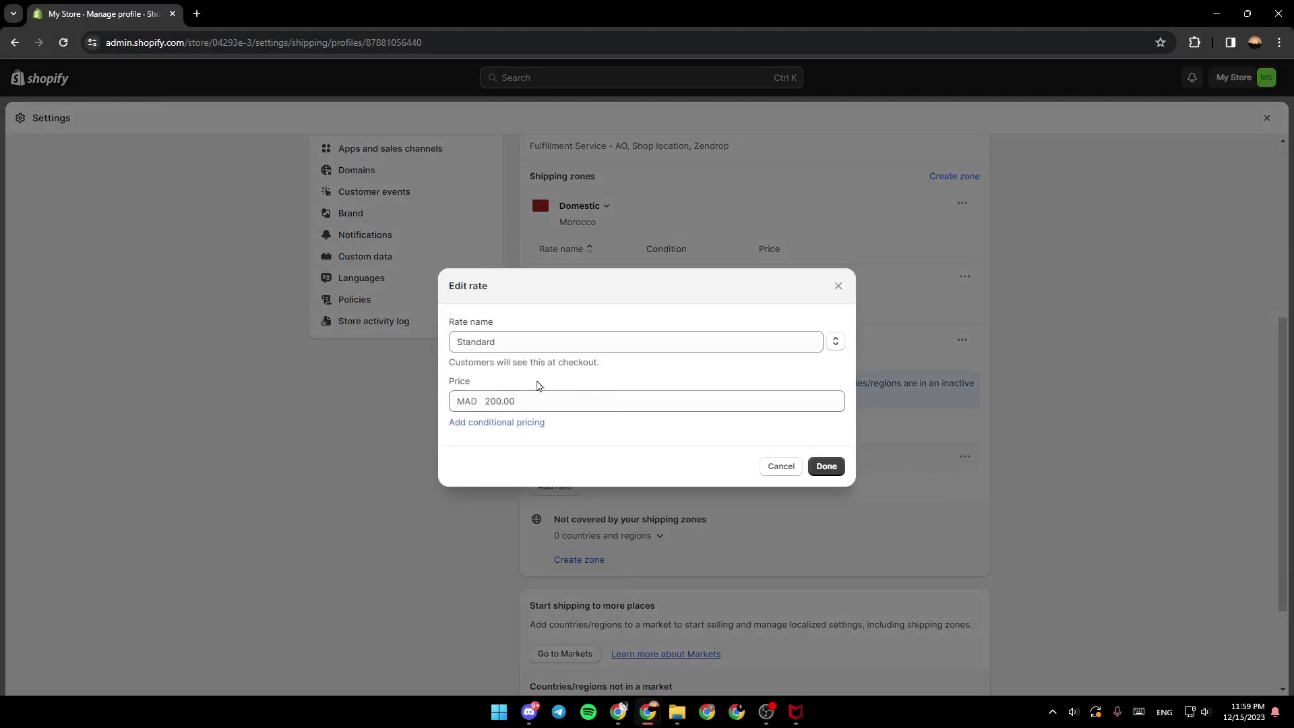
click(466, 401)
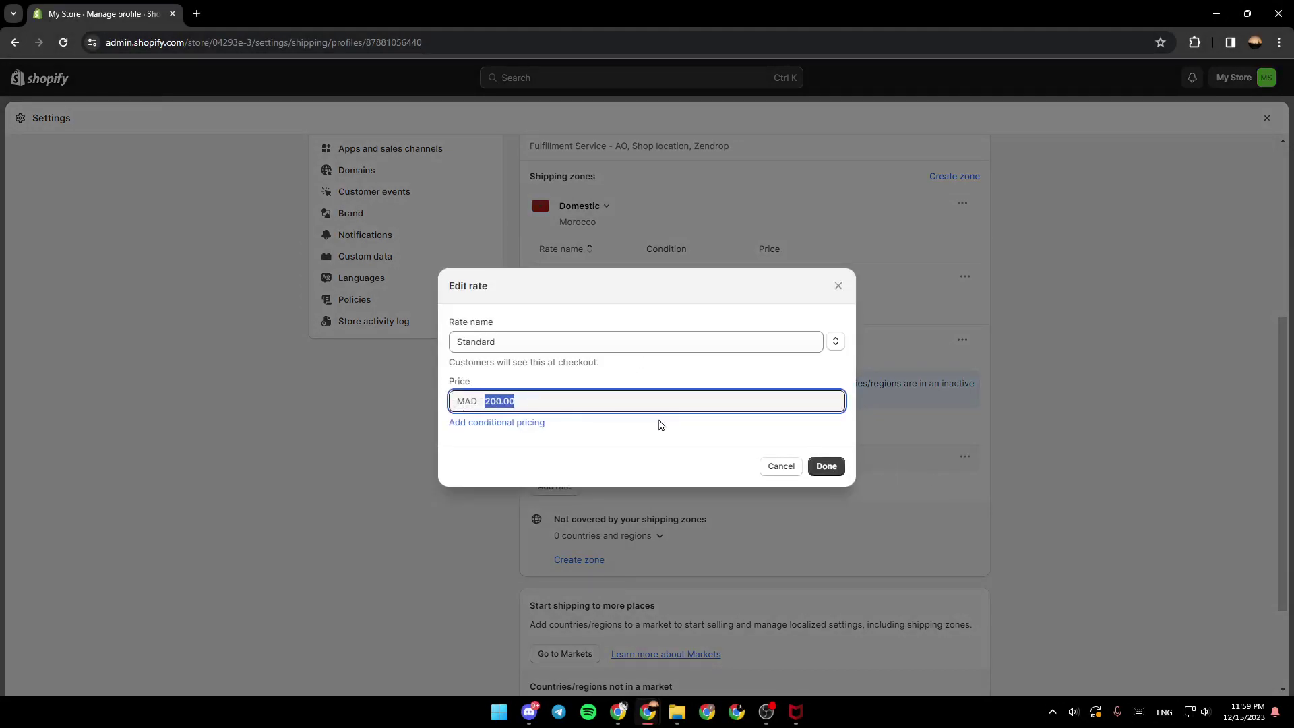
text(0)
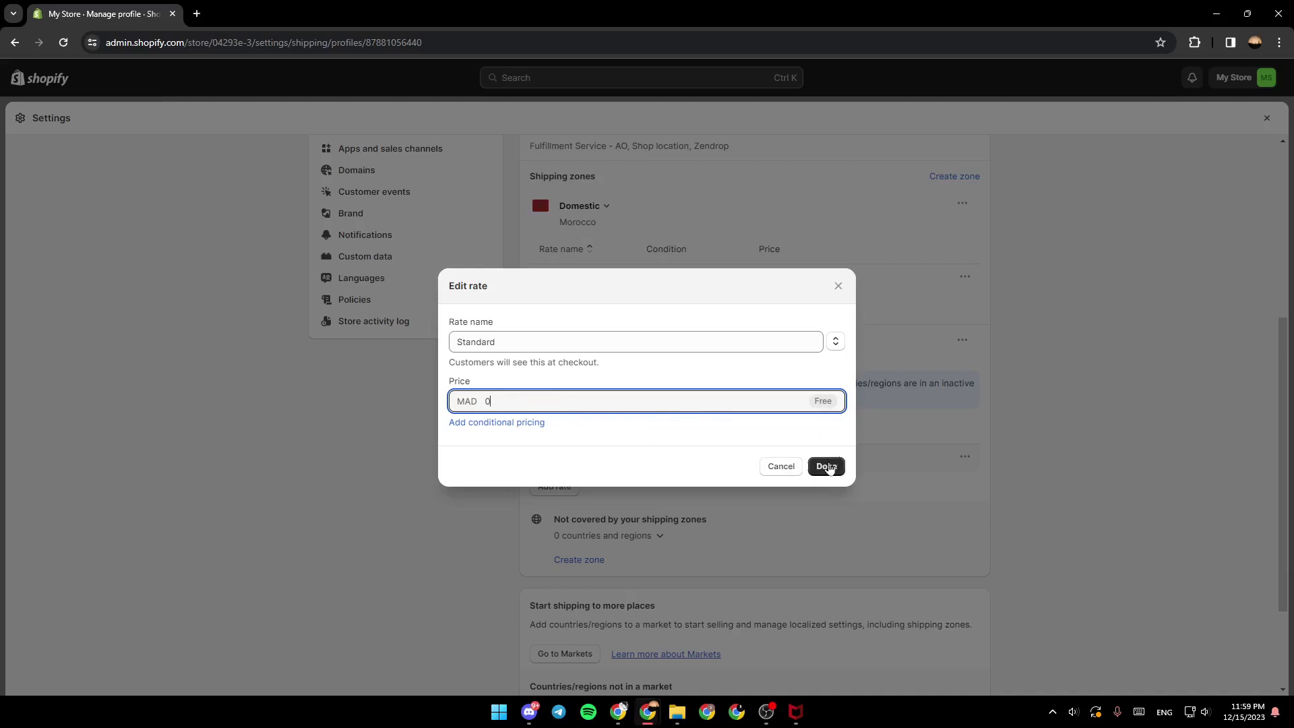
click(827, 466)
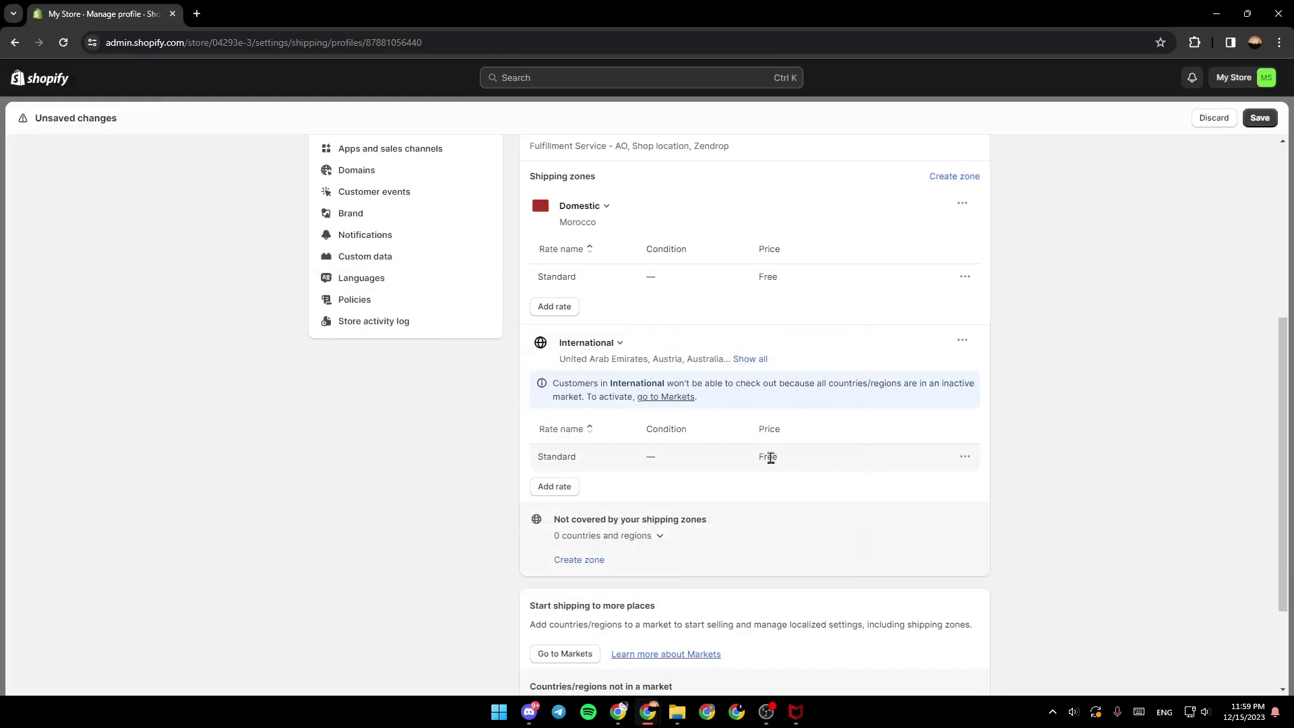